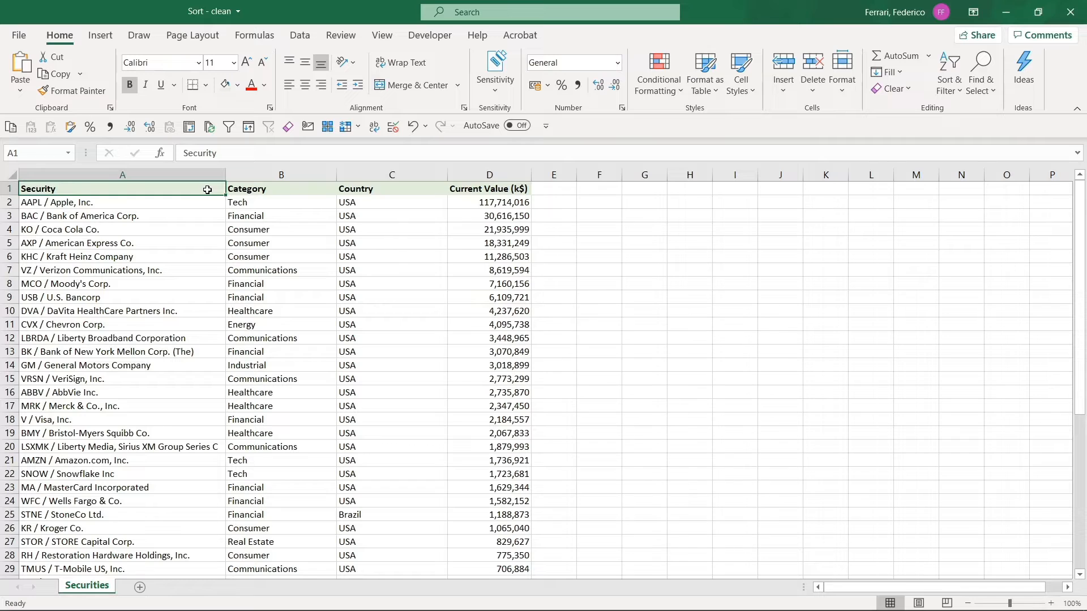
Step: Look over the securities table's column headers and the available sort and filter commands
{"action": "key", "text": "Down"}
{"action": "key", "text": "Down"}
{"action": "key", "text": "Up"}
{"action": "key", "text": "Up"}
{"action": "key", "text": "Right"}
{"action": "key", "text": "Right"}
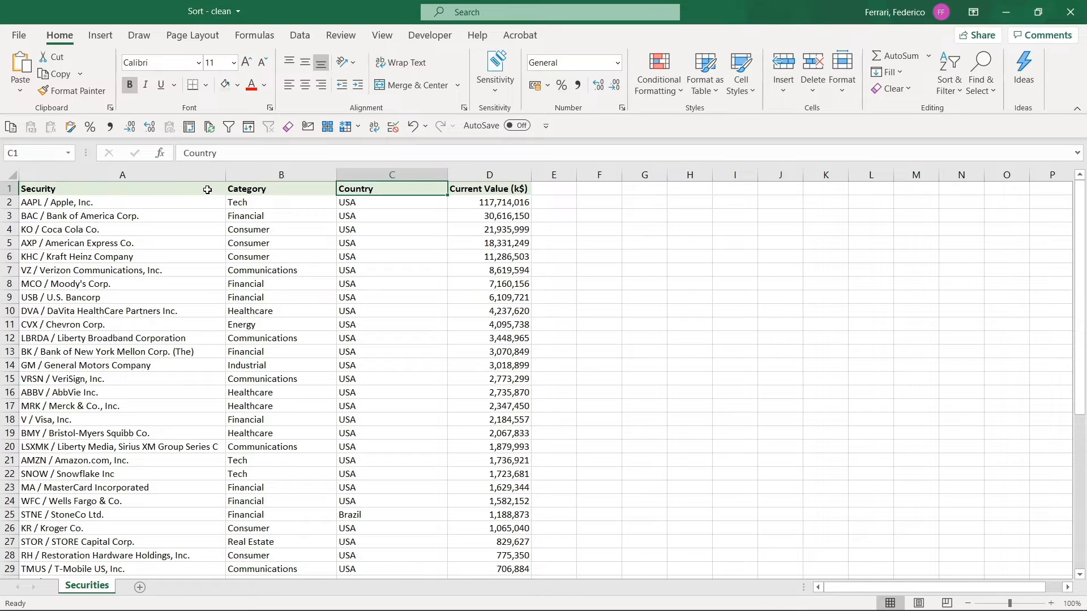
{"action": "key", "text": "Right"}
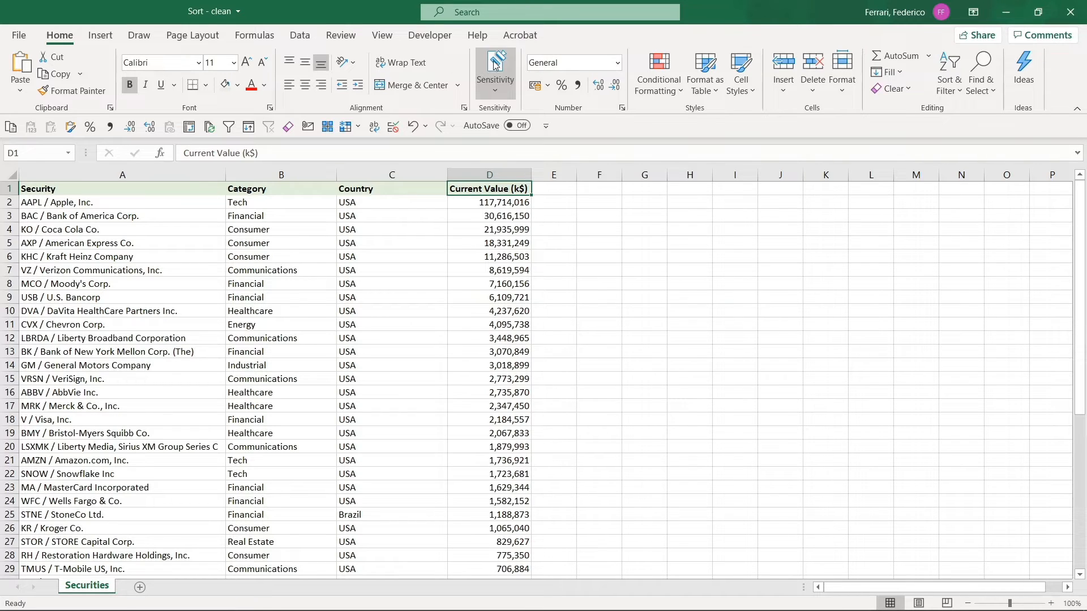
{"action": "left_click", "coordinate": [955, 95]}
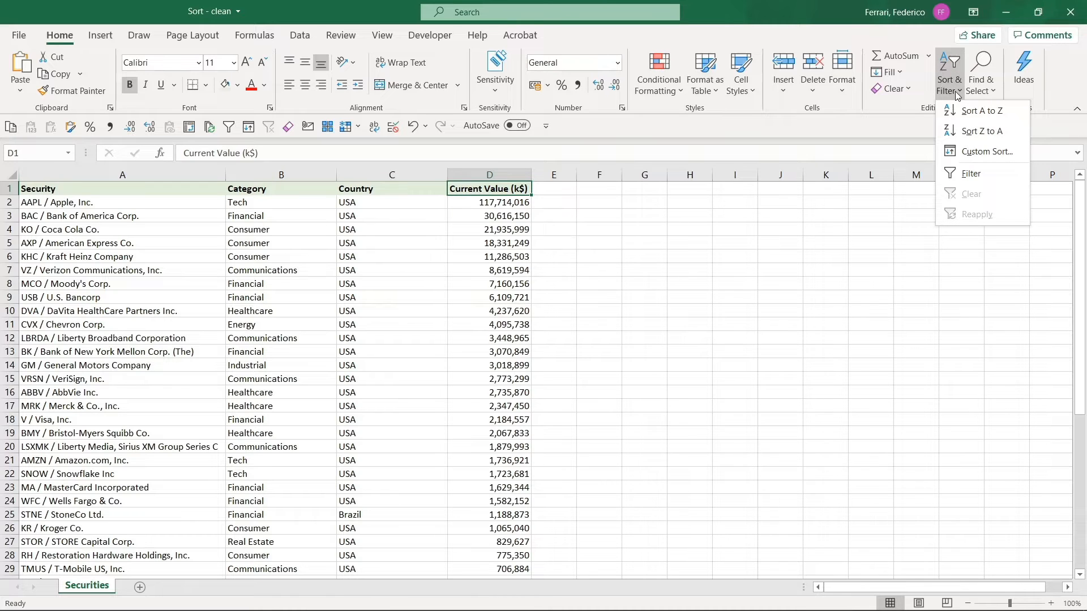
Step: Sort the securities table by the Category column from Z to A
{"action": "left_click", "coordinate": [300, 36]}
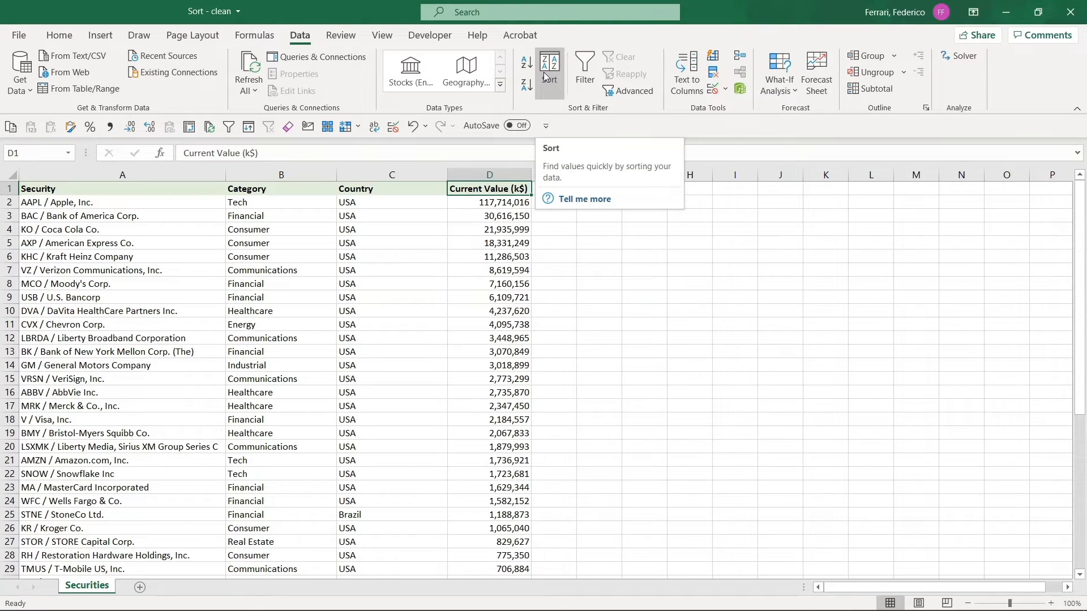
{"action": "left_click", "coordinate": [276, 189]}
{"action": "left_click", "coordinate": [290, 320]}
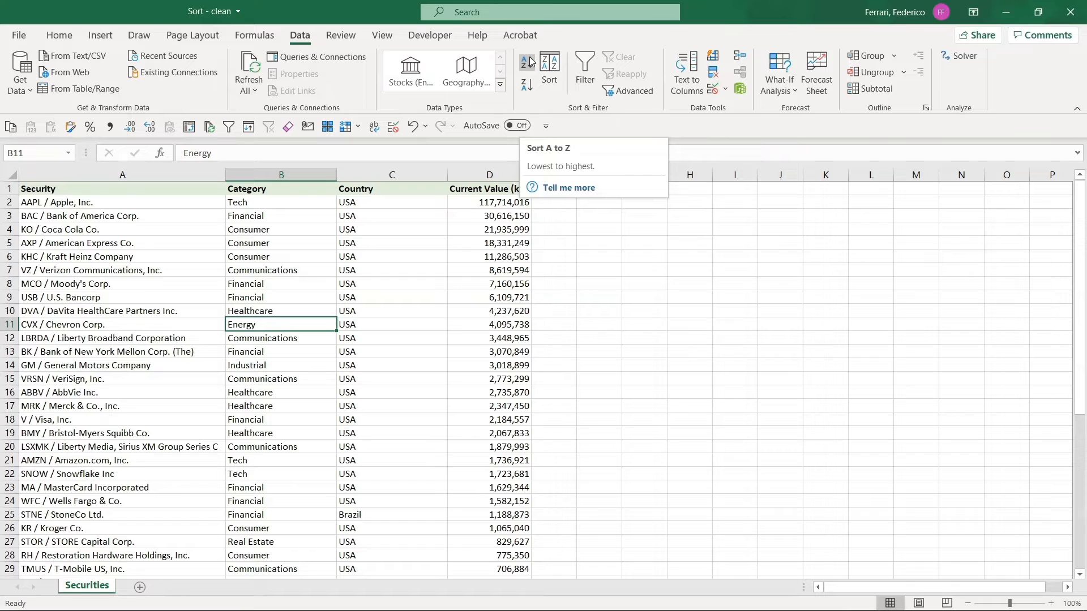
{"action": "left_click", "coordinate": [525, 87]}
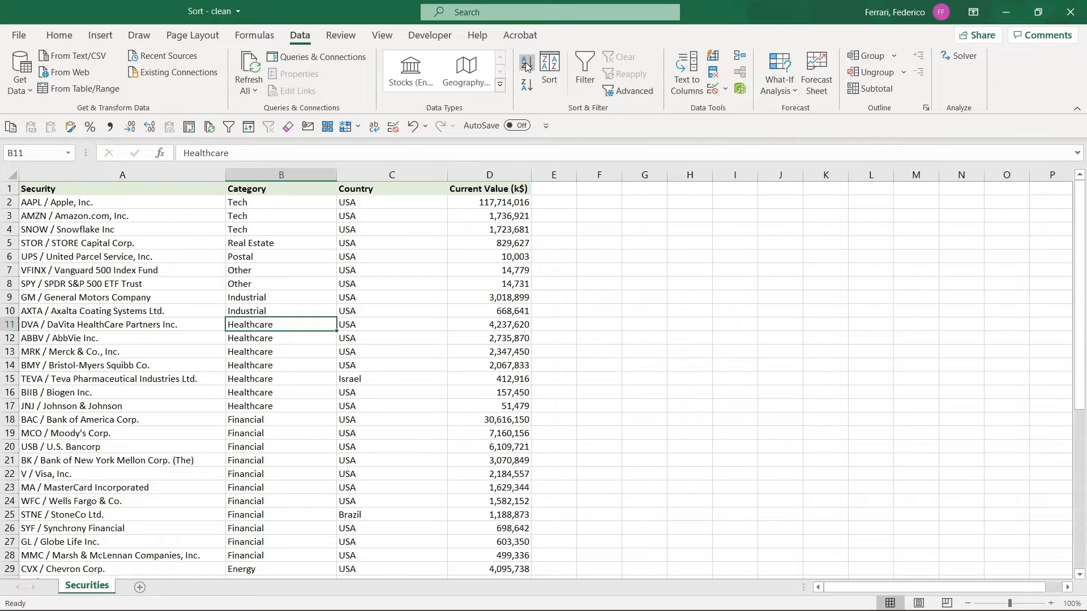
Step: Set up a custom sort of the table by Category on cell values, A to Z, treating the first row as headers
{"action": "left_click", "coordinate": [548, 89]}
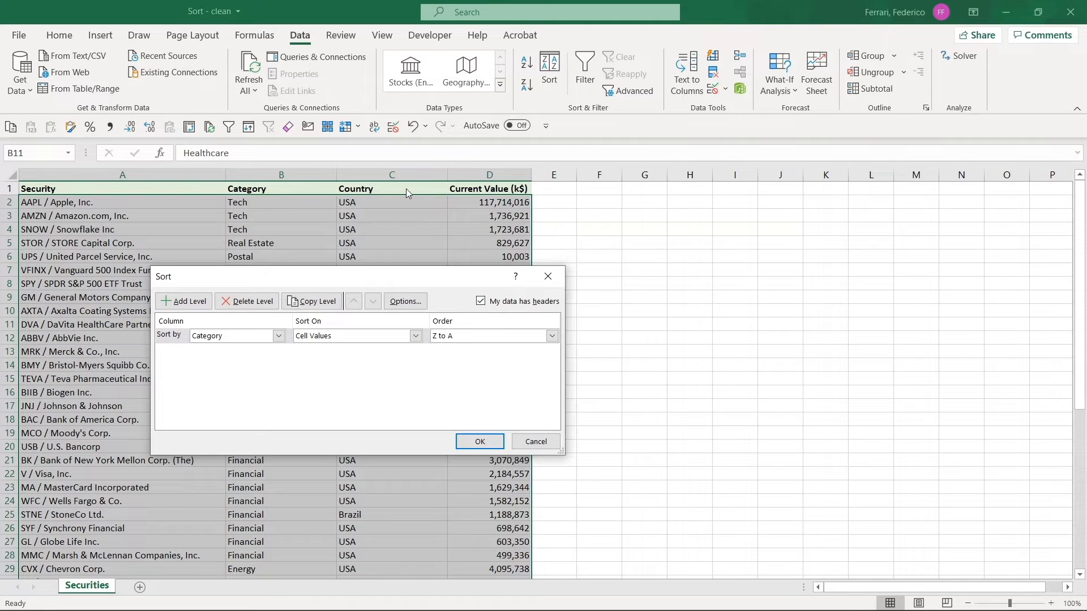
{"action": "left_click", "coordinate": [480, 301]}
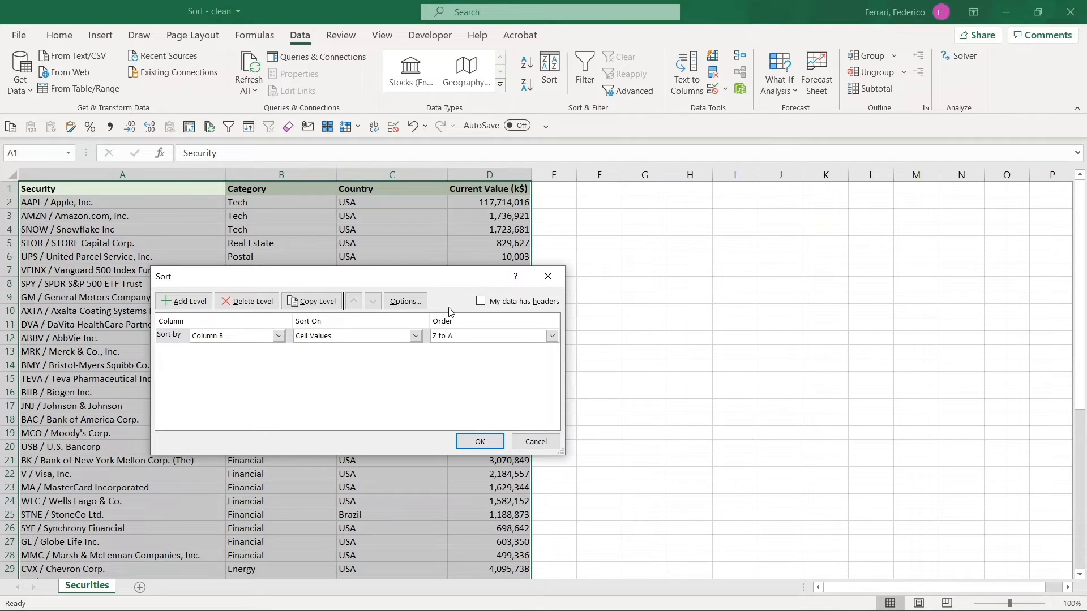
{"action": "left_click", "coordinate": [480, 302]}
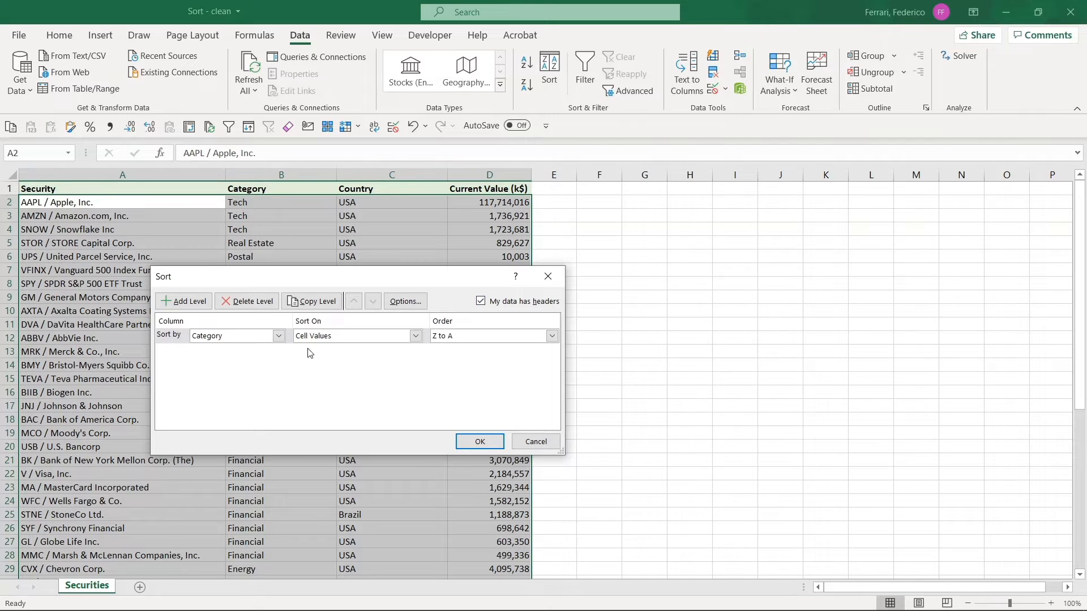
{"action": "left_click", "coordinate": [238, 338]}
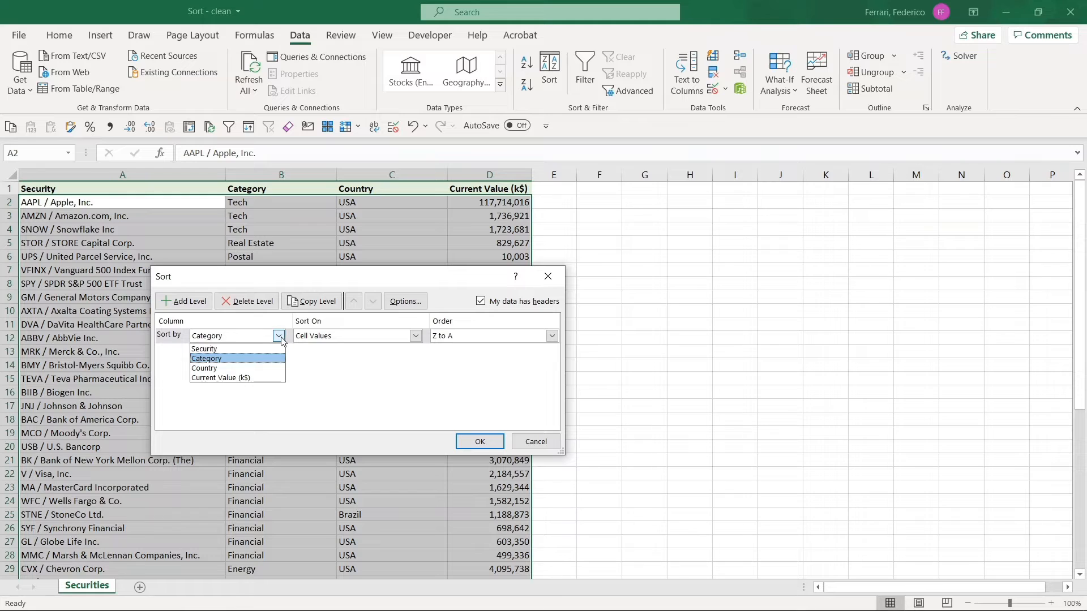
{"action": "left_click", "coordinate": [246, 361]}
{"action": "left_click", "coordinate": [469, 339]}
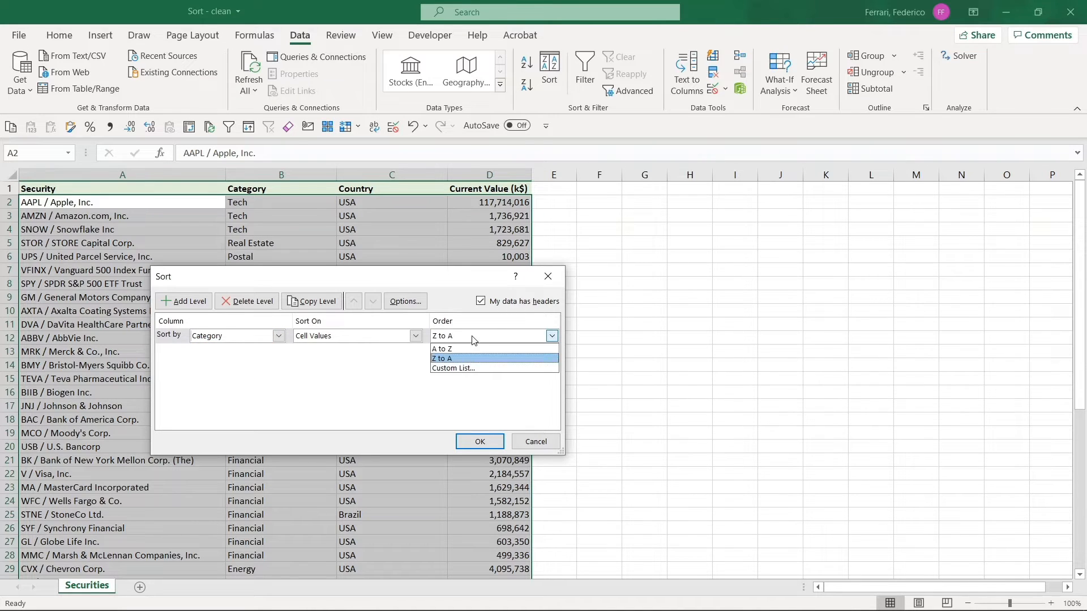
{"action": "left_click", "coordinate": [464, 347]}
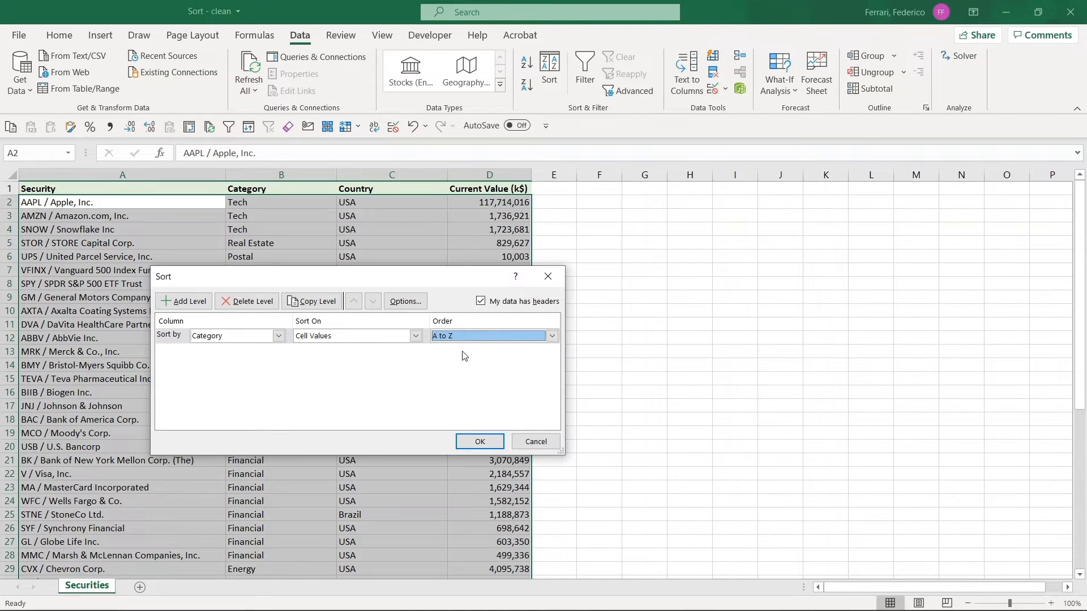
Step: Add a second sort level on Current Value (k$), Largest to Smallest, and apply the two-level sort to the table
{"action": "left_click", "coordinate": [201, 305]}
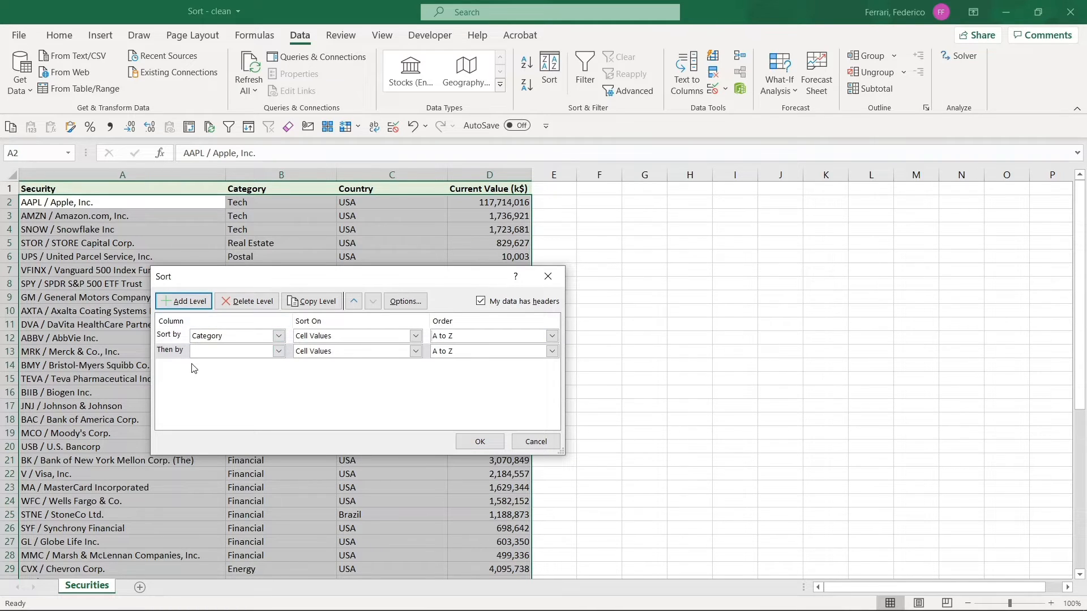
{"action": "left_click", "coordinate": [260, 356]}
{"action": "left_click", "coordinate": [228, 392]}
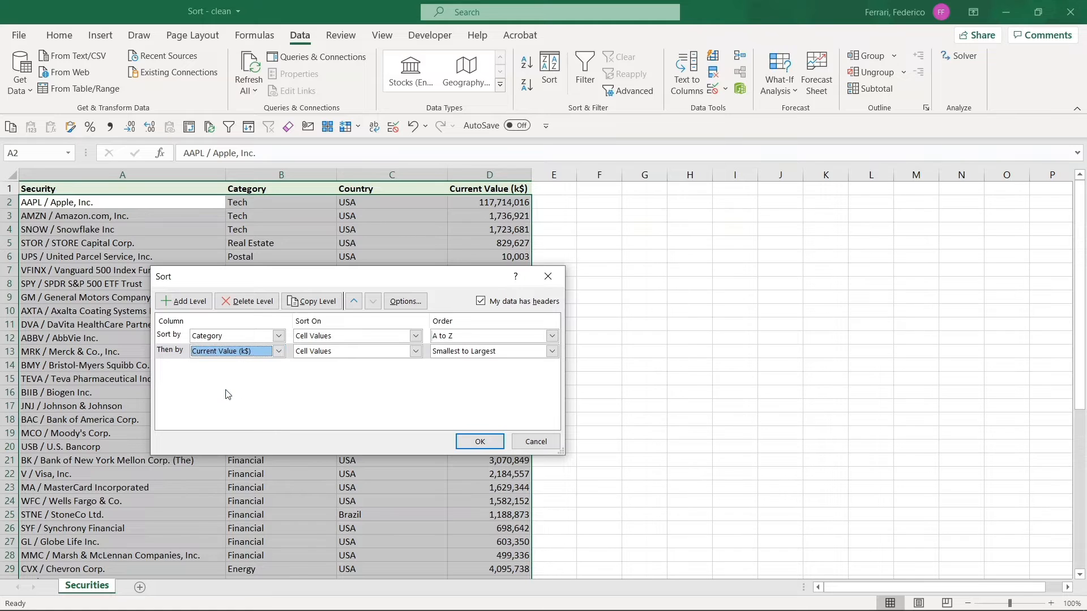
{"action": "left_click", "coordinate": [476, 357]}
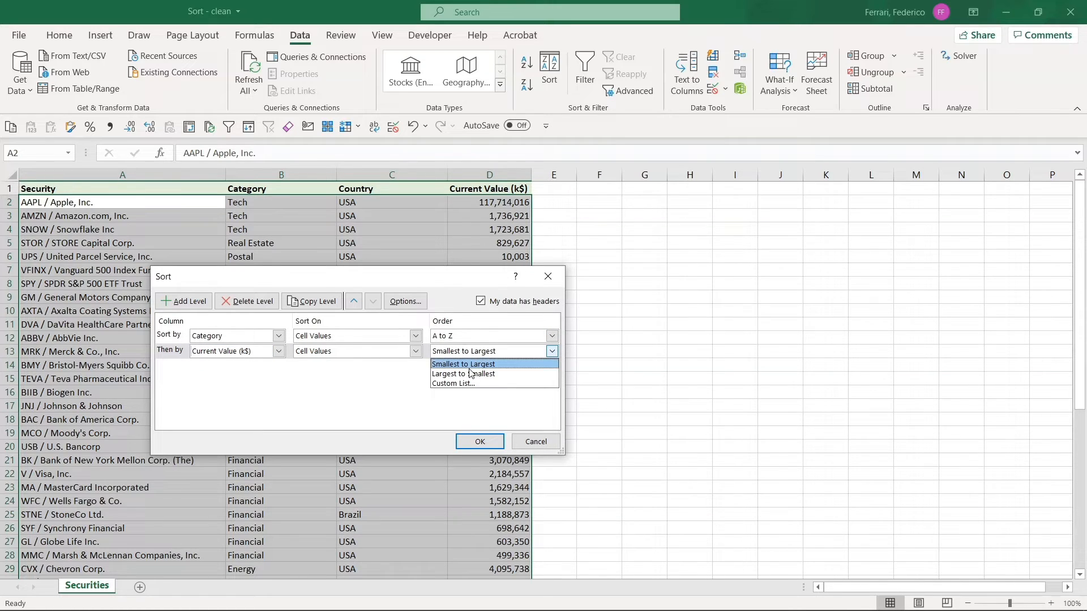
{"action": "left_click", "coordinate": [470, 373]}
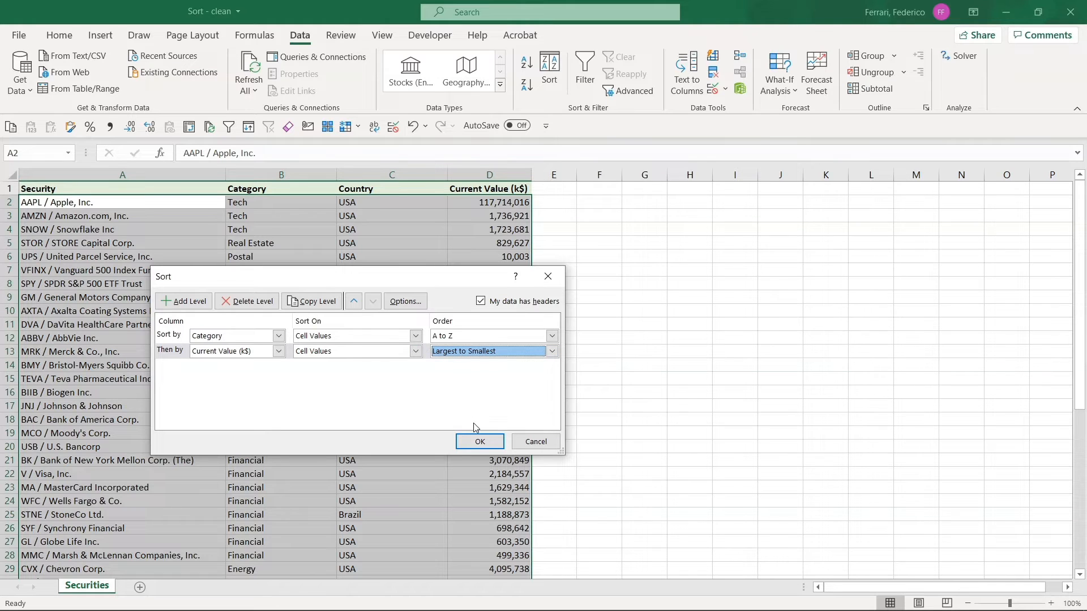
{"action": "left_click", "coordinate": [480, 442]}
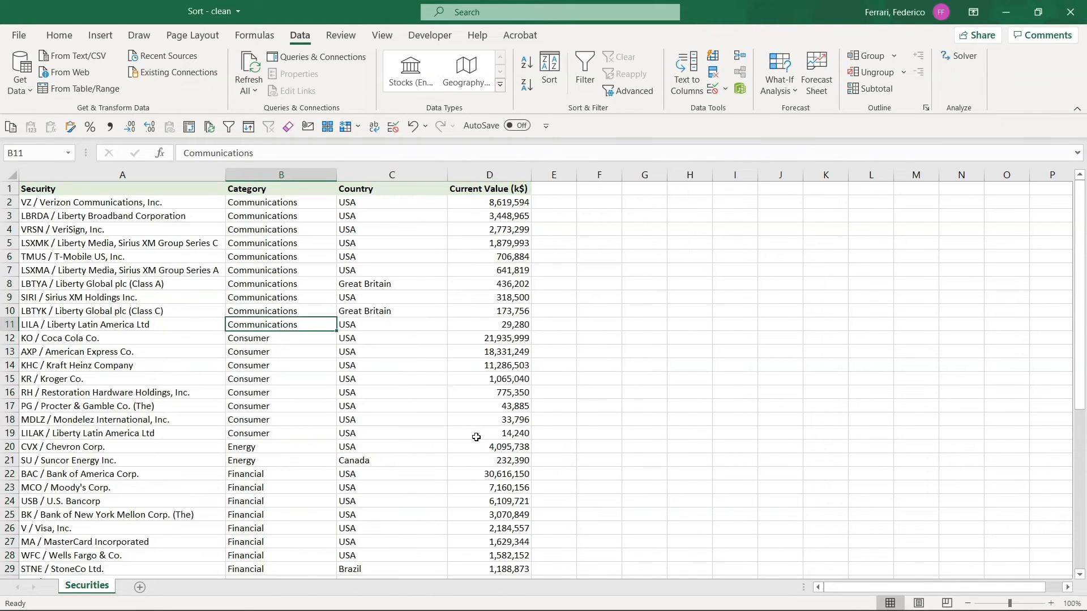
{"action": "left_click_drag", "start_coordinate": [301, 202], "coordinate": [274, 426]}
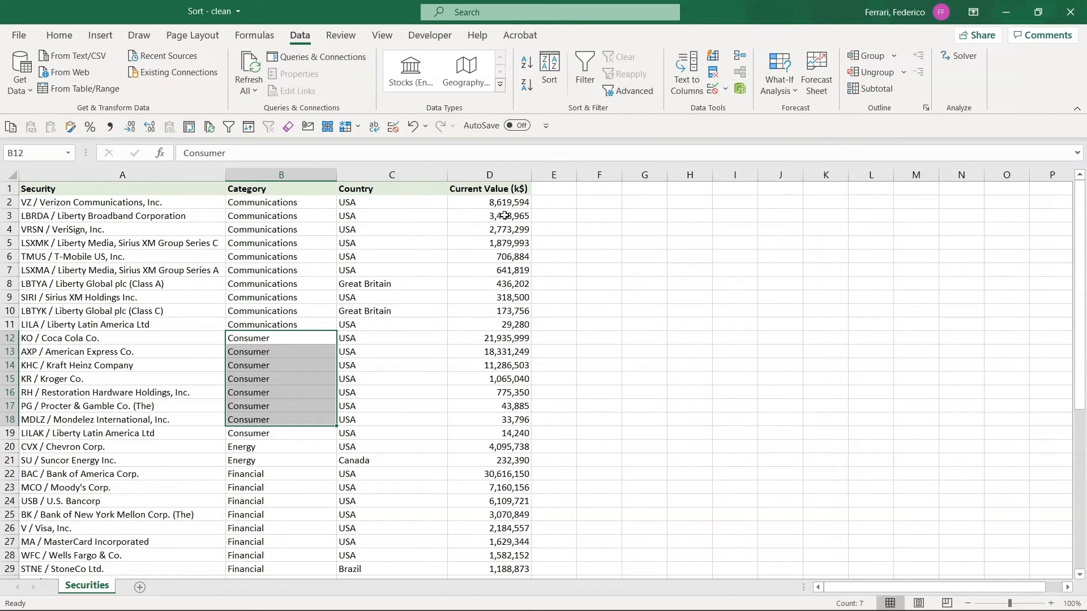
{"action": "left_click_drag", "start_coordinate": [505, 205], "coordinate": [499, 319]}
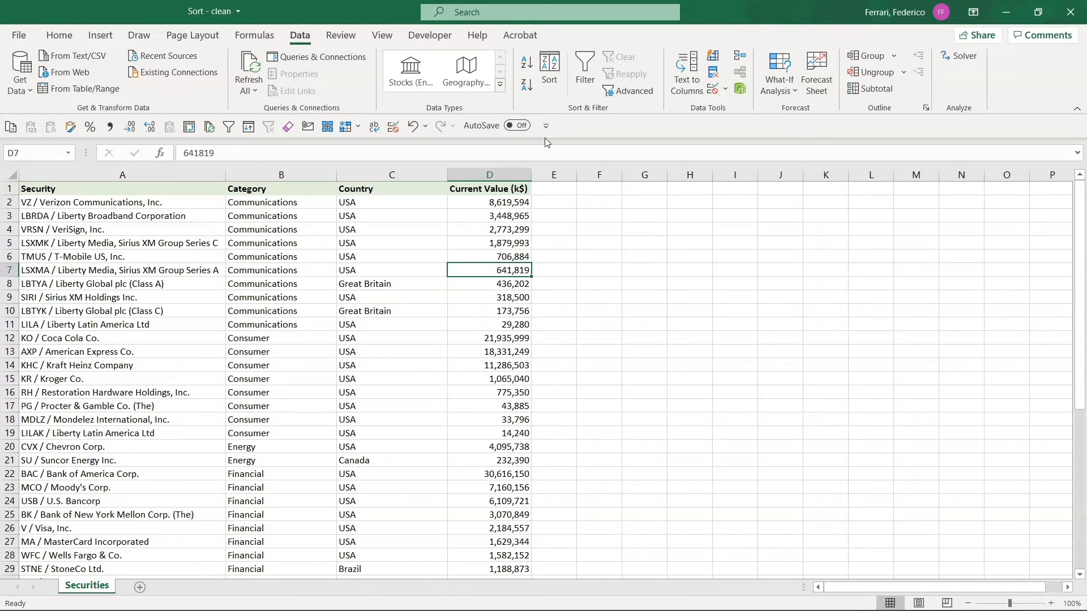
Step: Move the Current Value (k$) sort level above the Category level, and try copying and deleting that level
{"action": "left_click", "coordinate": [555, 89]}
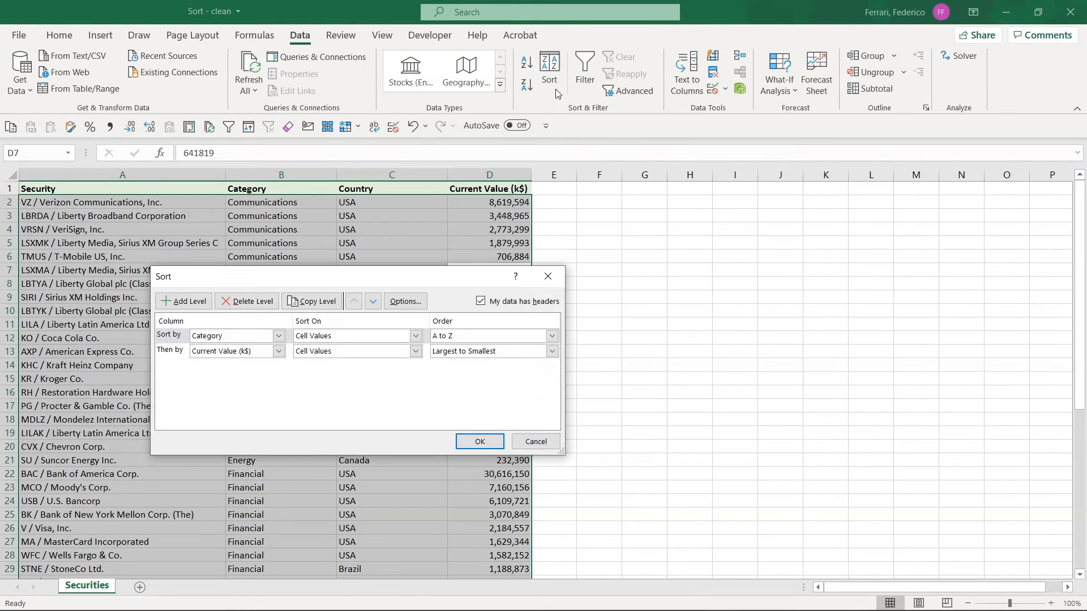
{"action": "left_click", "coordinate": [172, 354]}
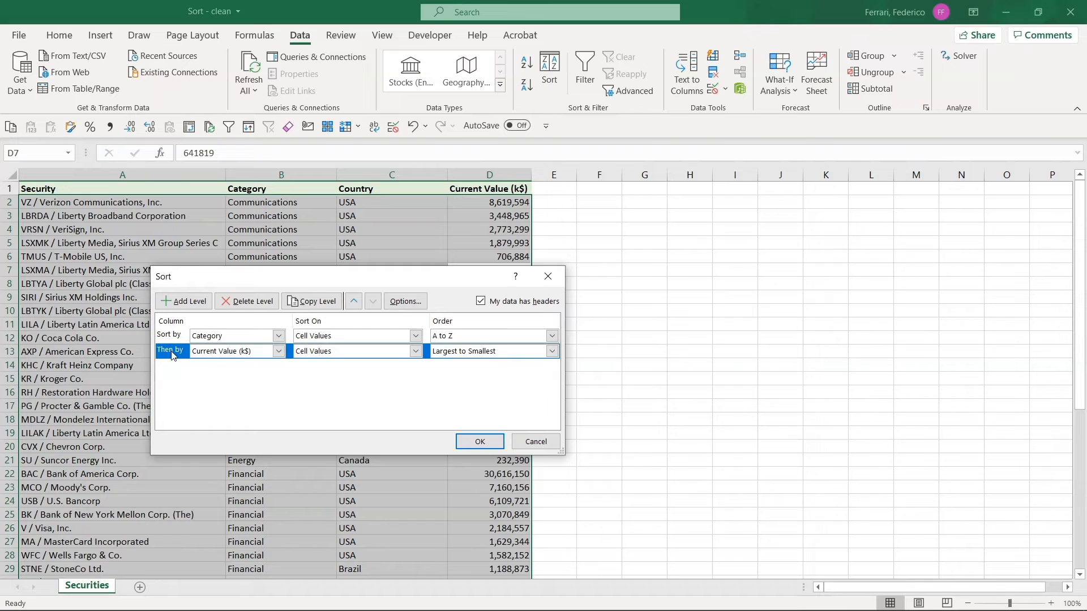
{"action": "left_click", "coordinate": [354, 301]}
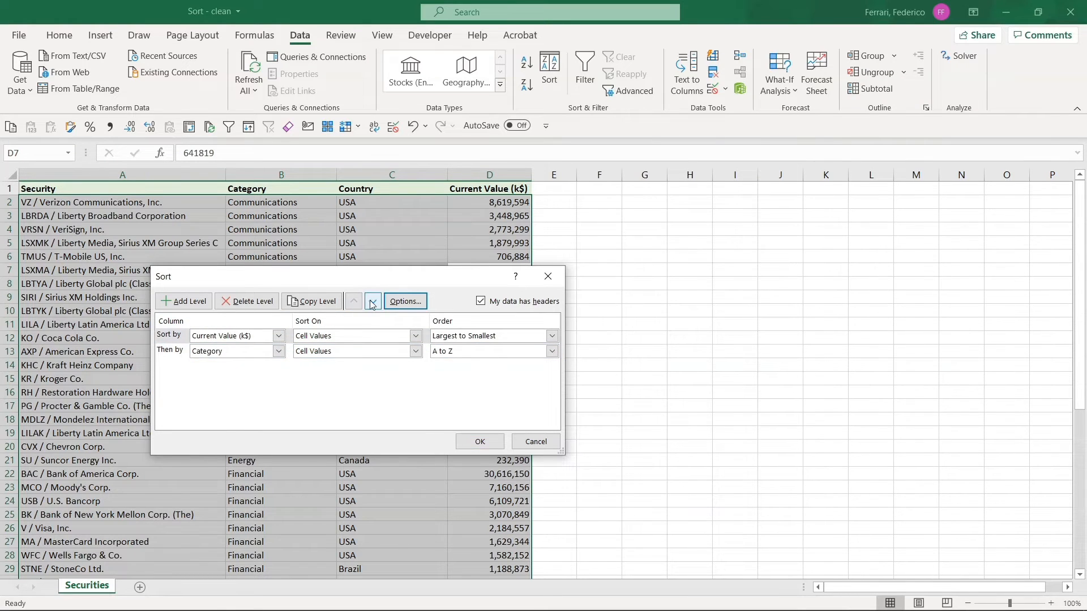
{"action": "left_click", "coordinate": [372, 302]}
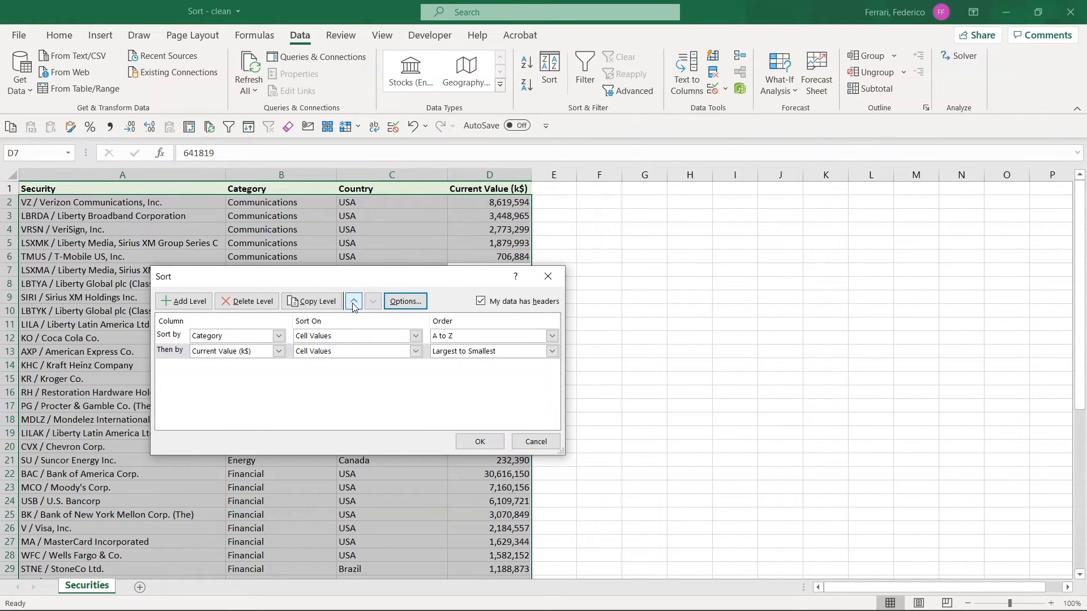
{"action": "left_click", "coordinate": [354, 303]}
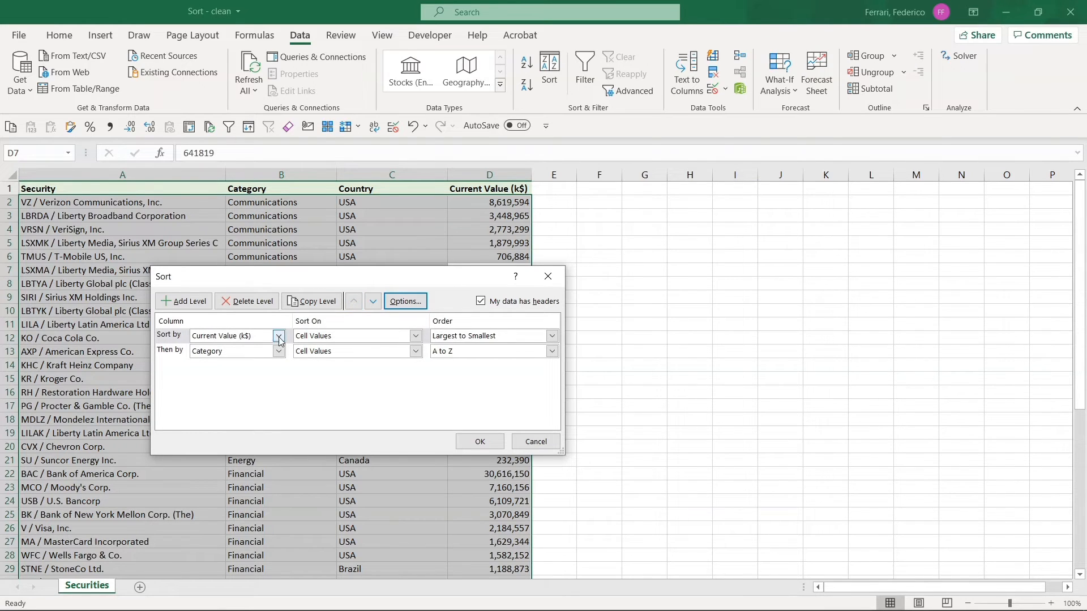
{"action": "left_click", "coordinate": [309, 304]}
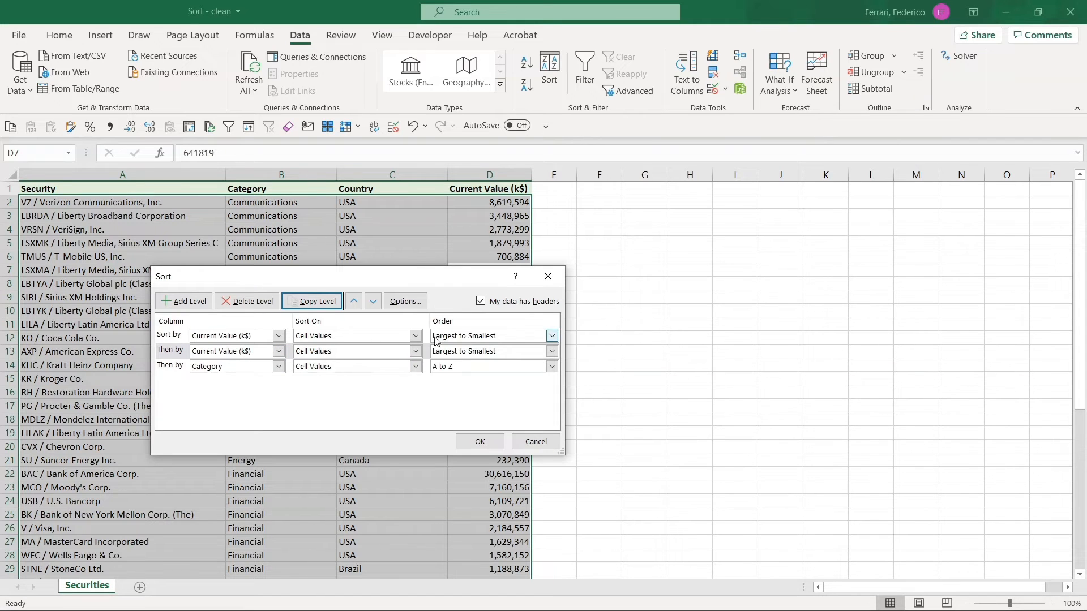
{"action": "left_click", "coordinate": [246, 303]}
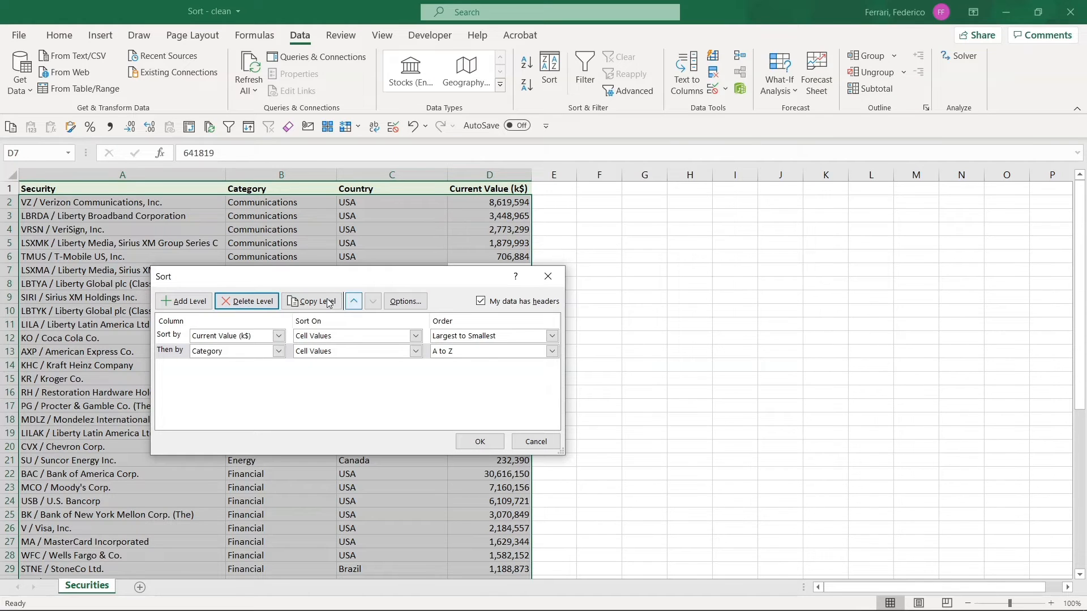
Step: Check the sort options for case sensitivity and orientation, and leave the custom sort without applying changes
{"action": "left_click", "coordinate": [415, 303]}
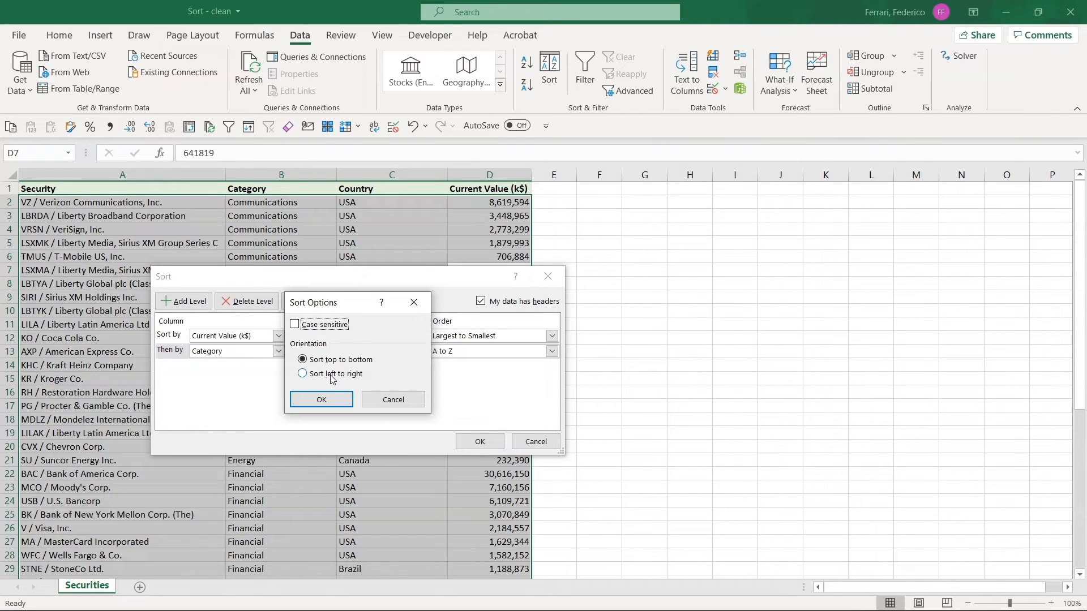
{"action": "left_click", "coordinate": [396, 403]}
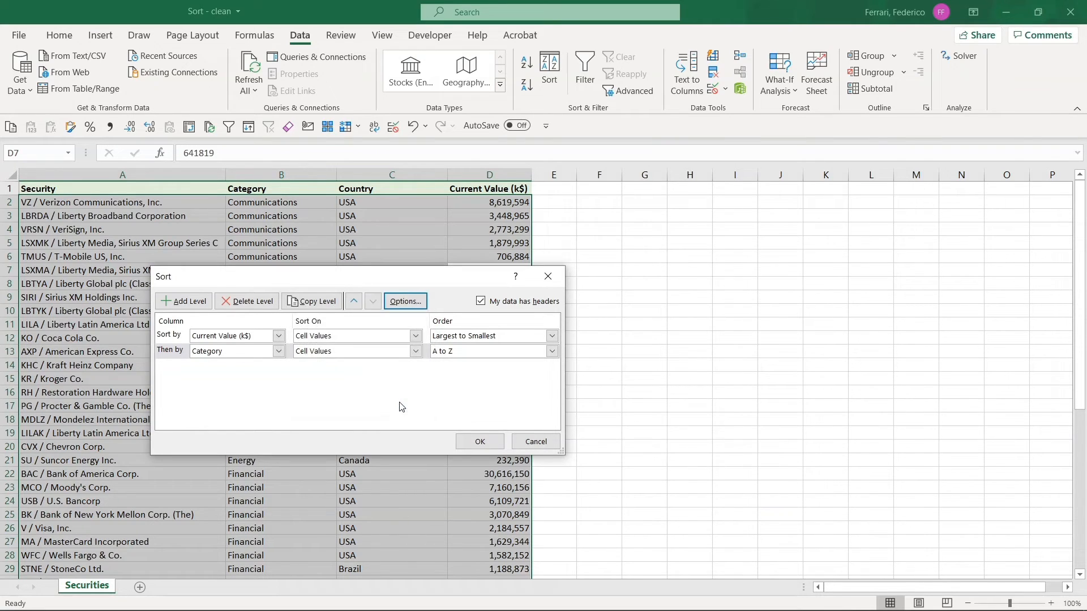
{"action": "left_click", "coordinate": [529, 439]}
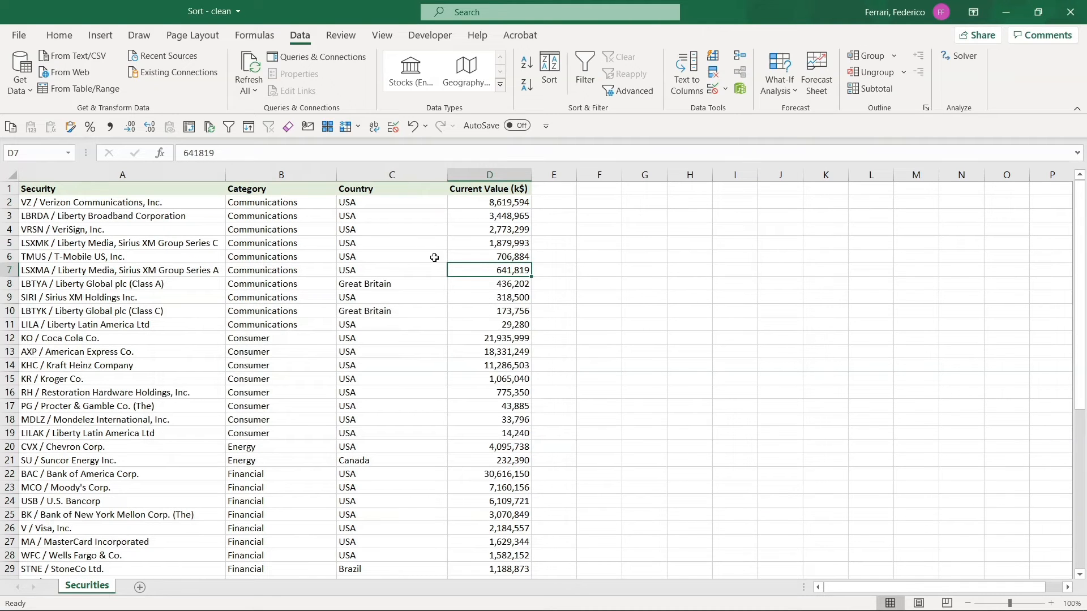
Step: Copy the range A1:D11 of the securities table and paste it transposed starting at cell G1
{"action": "left_click_drag", "start_coordinate": [213, 193], "coordinate": [488, 321]}
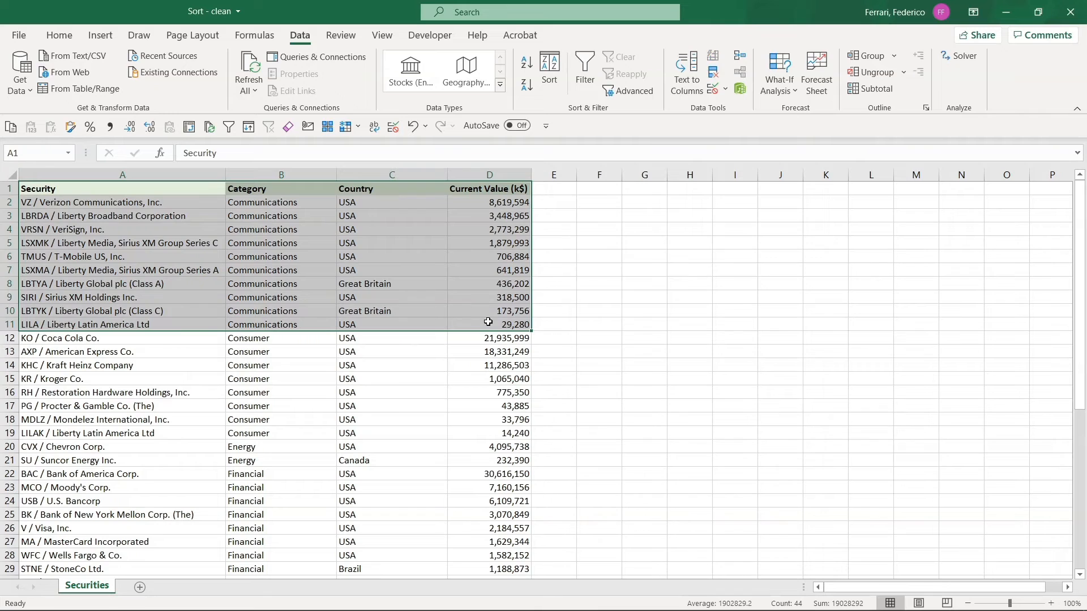
{"action": "key", "text": "ctrl+c"}
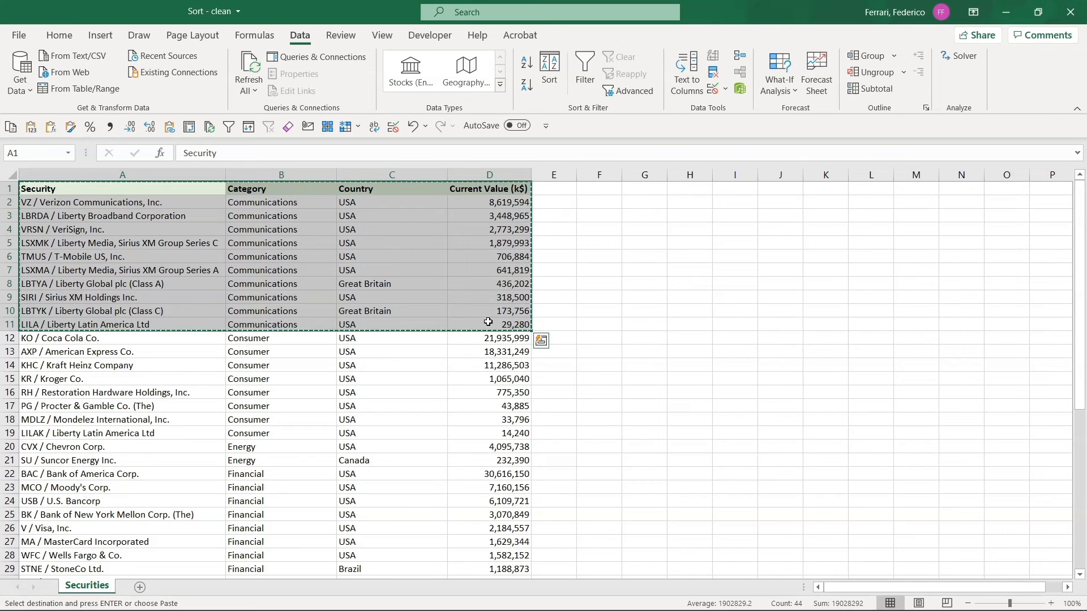
{"action": "left_click", "coordinate": [648, 190]}
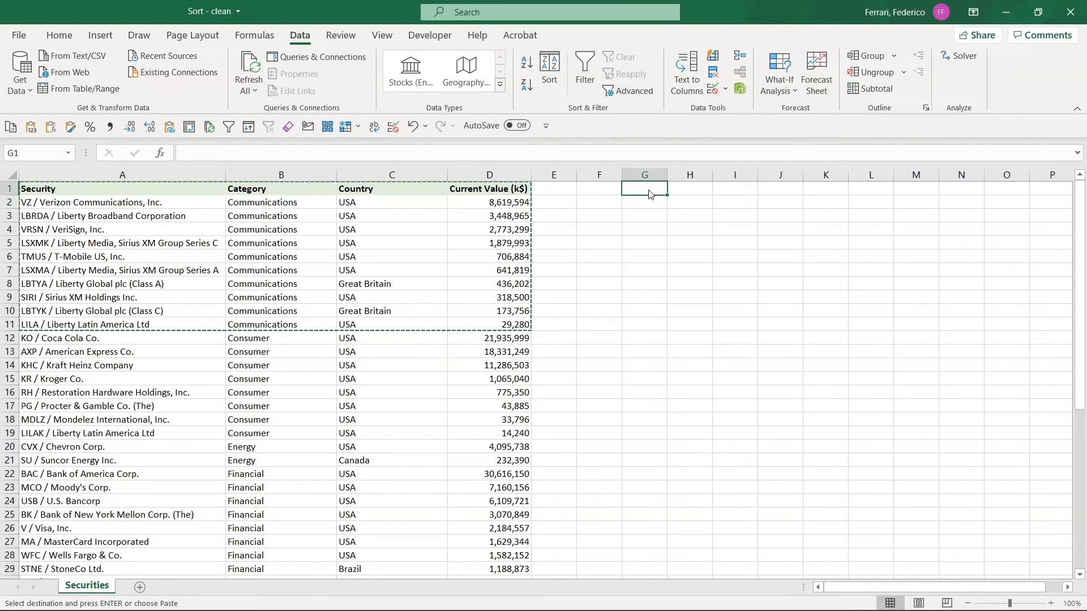
{"action": "right_click", "coordinate": [650, 195]}
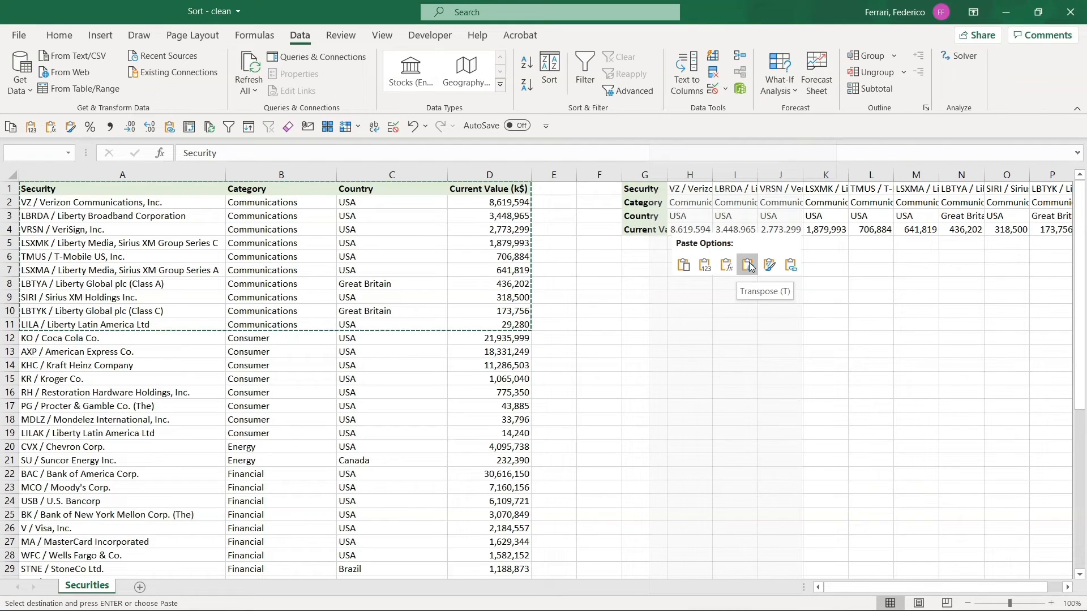
{"action": "left_click", "coordinate": [630, 191]}
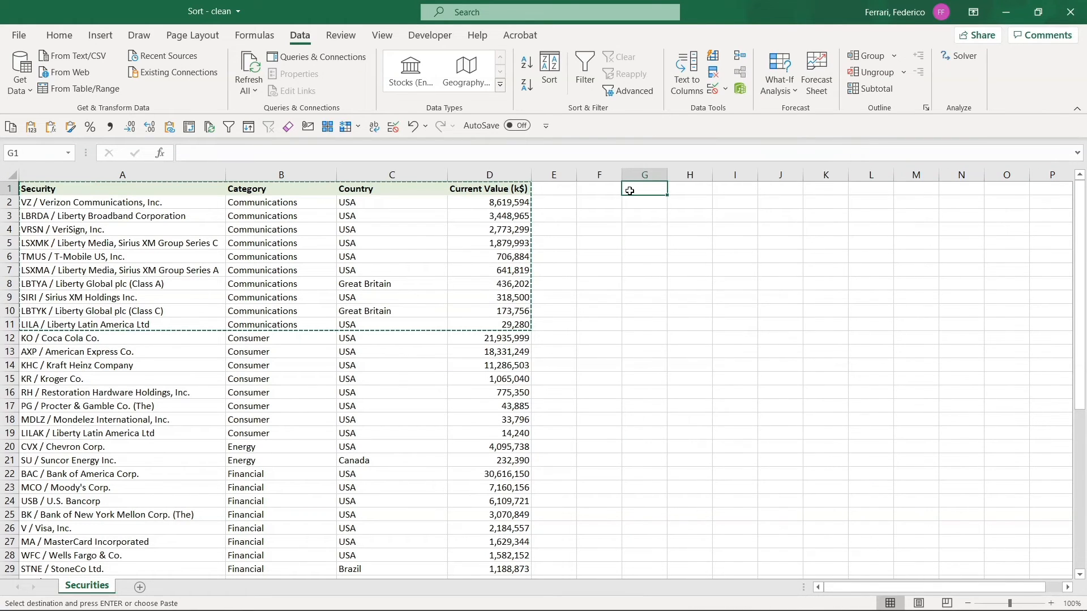
{"action": "key", "text": "alt+h"}
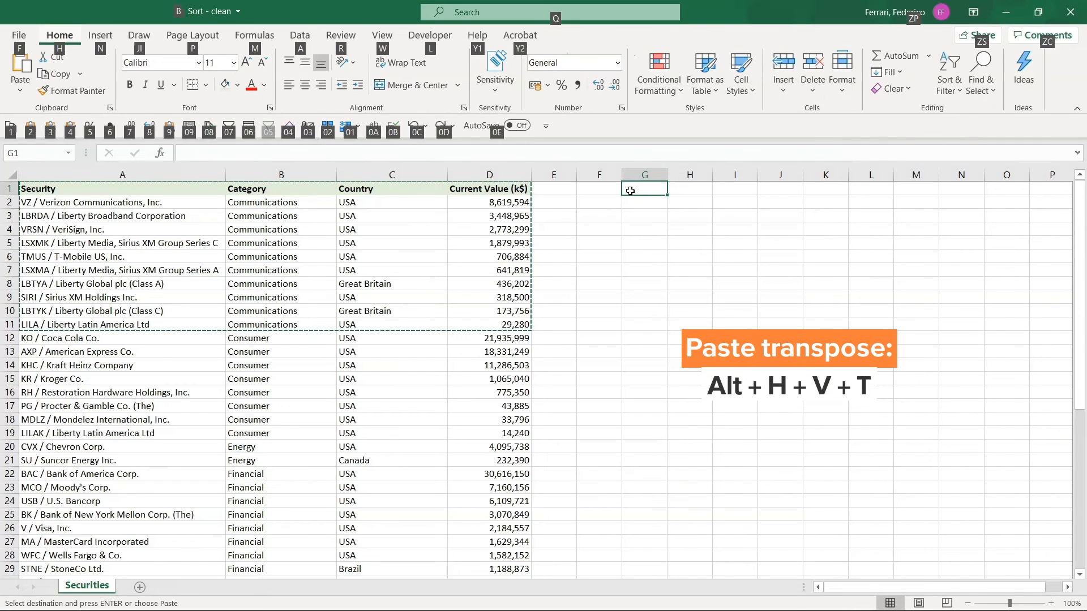
{"action": "key", "text": "v"}
{"action": "key", "text": "t"}
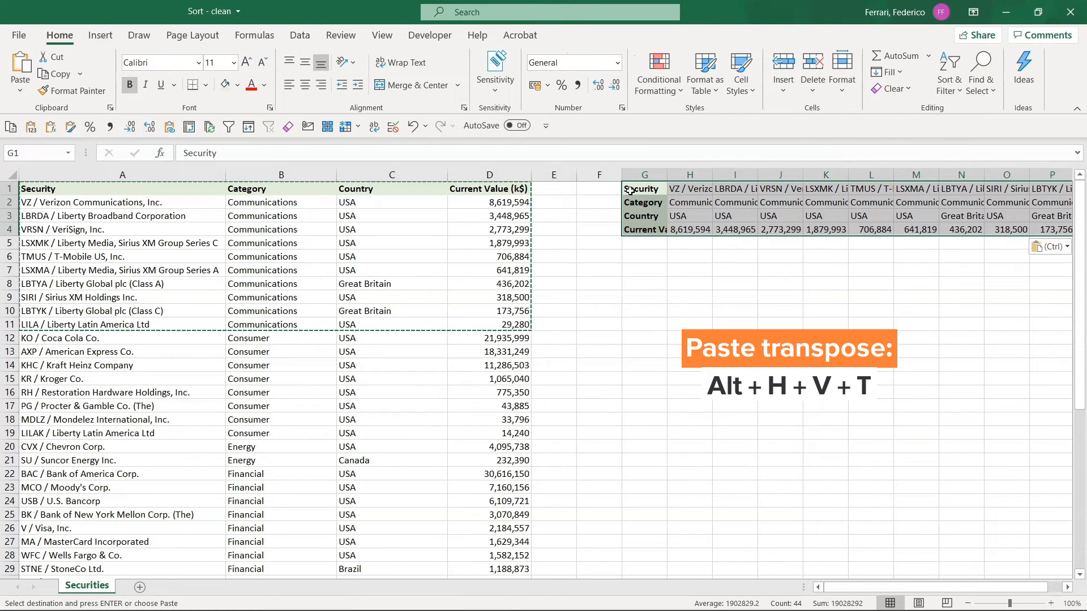
Step: Widen columns G to Q evenly so the Current Value (k$) label of the transposed table fits
{"action": "left_click_drag", "start_coordinate": [873, 588], "coordinate": [887, 584]}
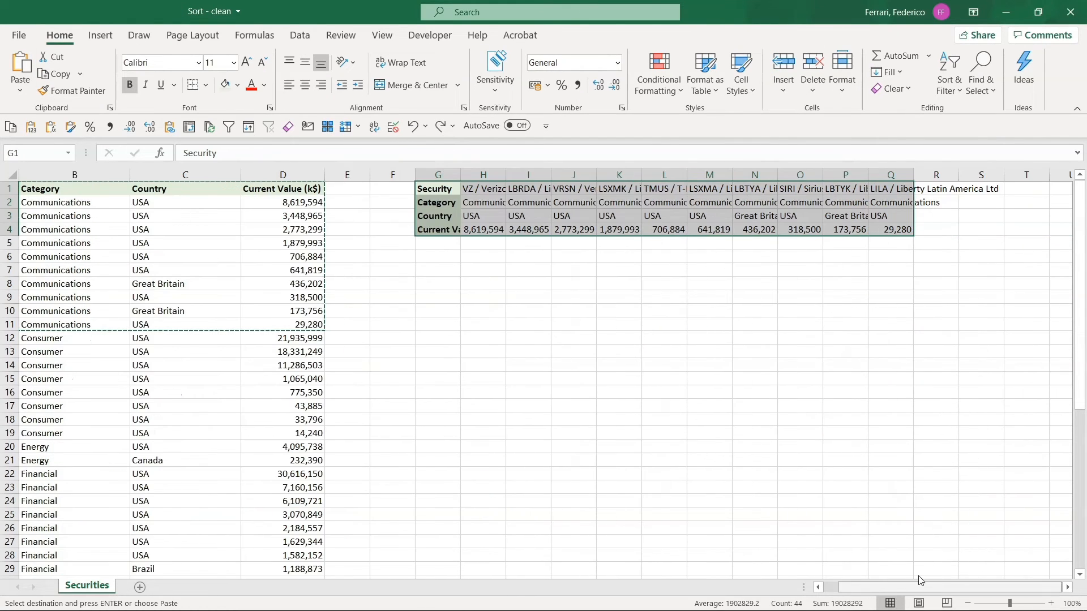
{"action": "left_click", "coordinate": [1066, 587]}
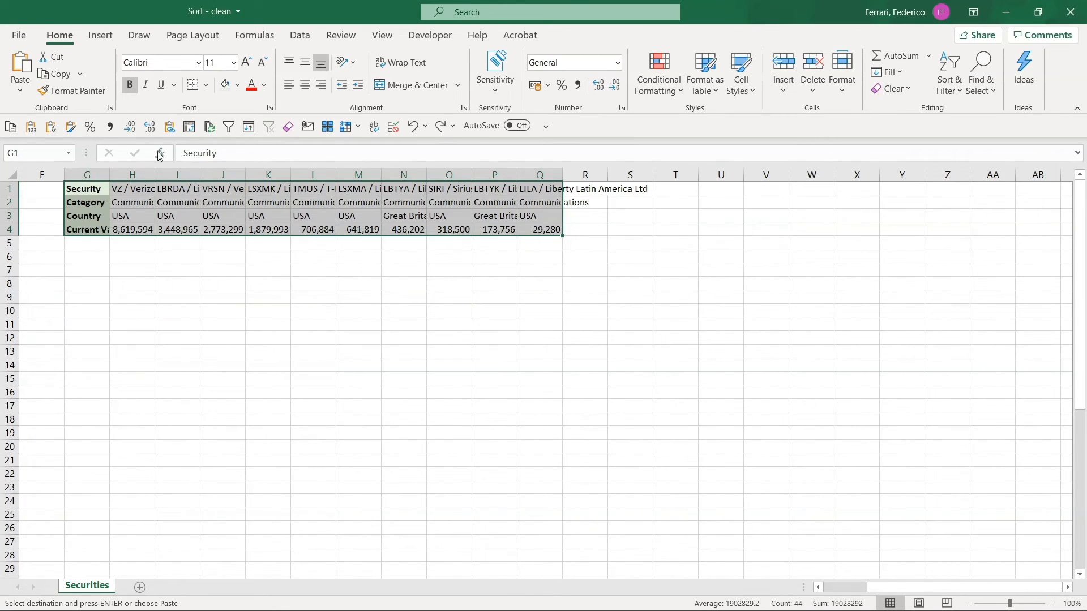
{"action": "left_click", "coordinate": [88, 174]}
{"action": "left_click_drag", "start_coordinate": [88, 174], "coordinate": [556, 176]}
{"action": "left_click", "coordinate": [526, 215]}
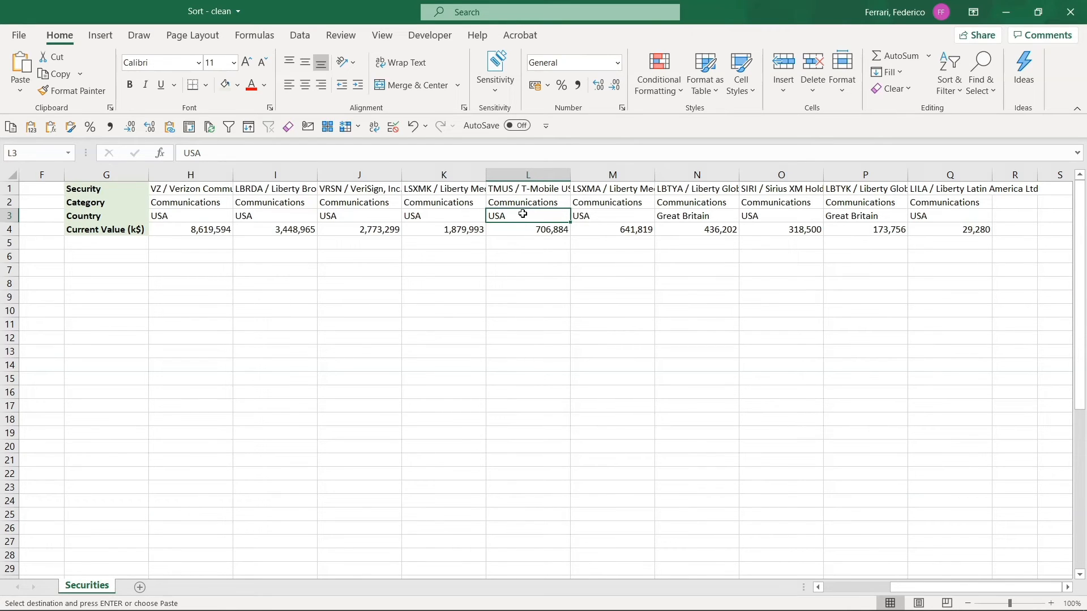
Step: Start a custom sort on the transposed data in H1:Q4, excluding the labels, with the orientation set to Sort left to right
{"action": "left_click", "coordinate": [209, 190]}
{"action": "left_click_drag", "start_coordinate": [210, 190], "coordinate": [931, 225]}
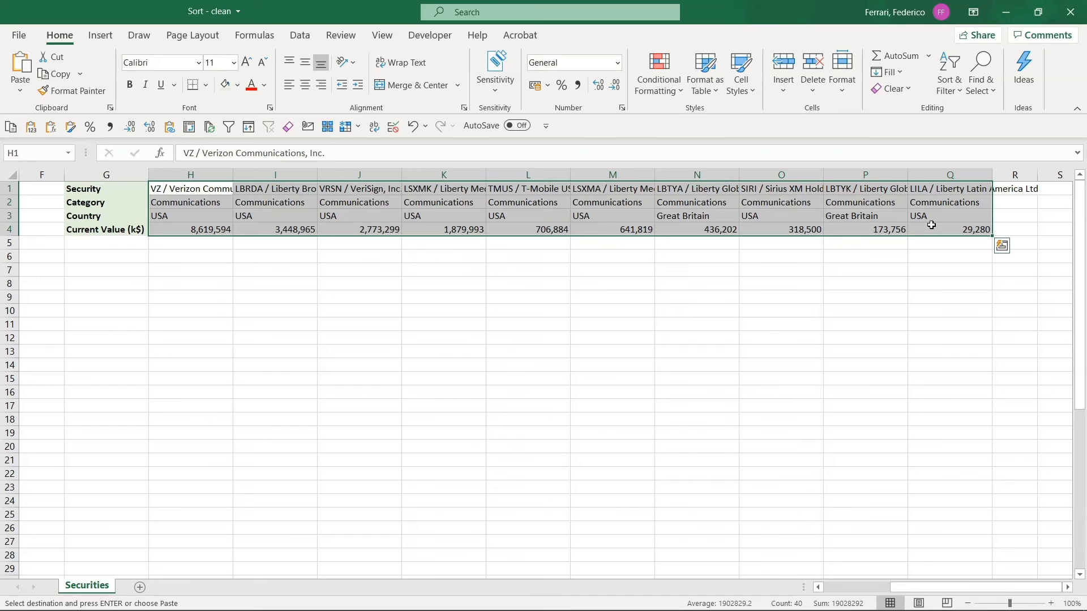
{"action": "left_click", "coordinate": [957, 91]}
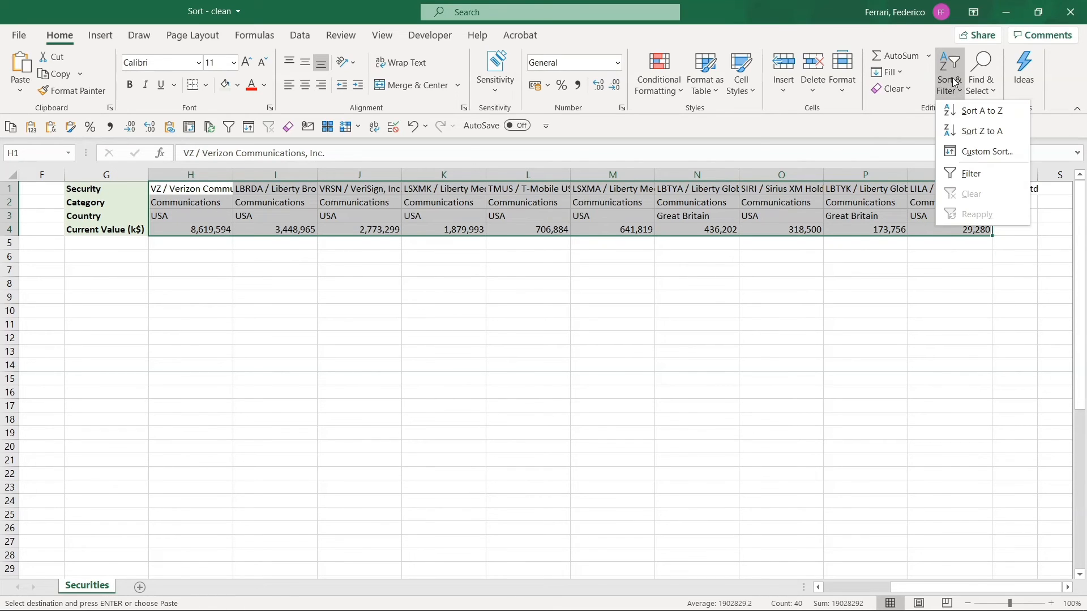
{"action": "left_click", "coordinate": [986, 153]}
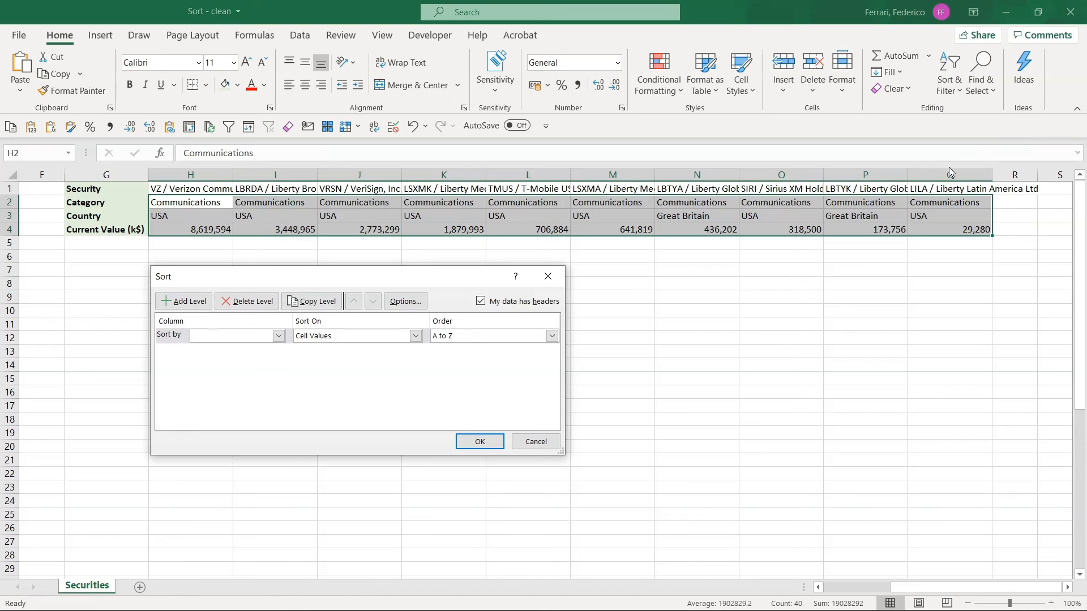
{"action": "left_click", "coordinate": [412, 302]}
{"action": "left_click", "coordinate": [352, 375]}
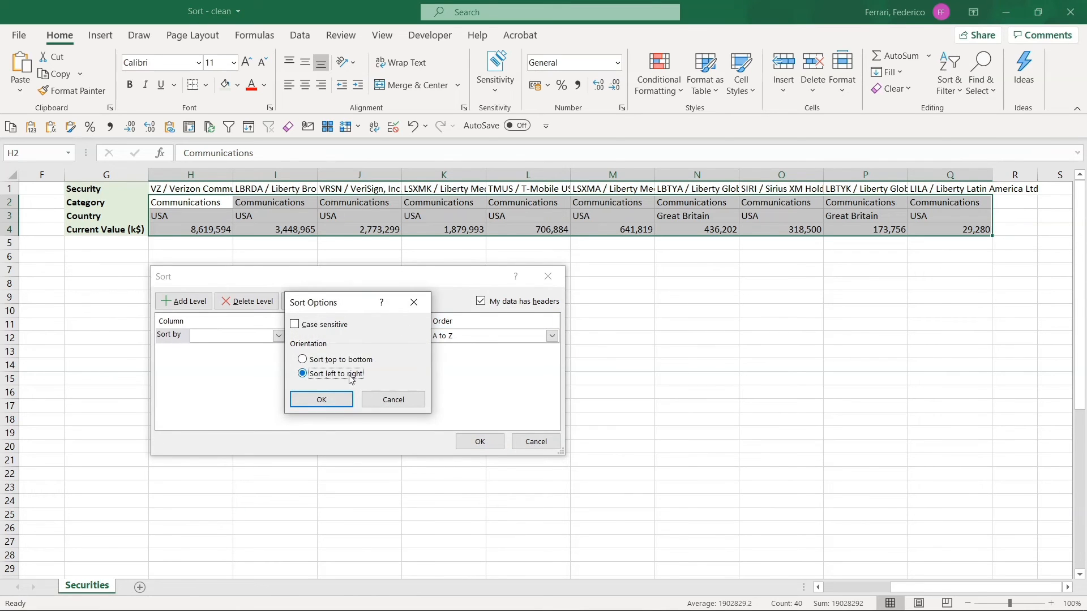
{"action": "left_click", "coordinate": [334, 400]}
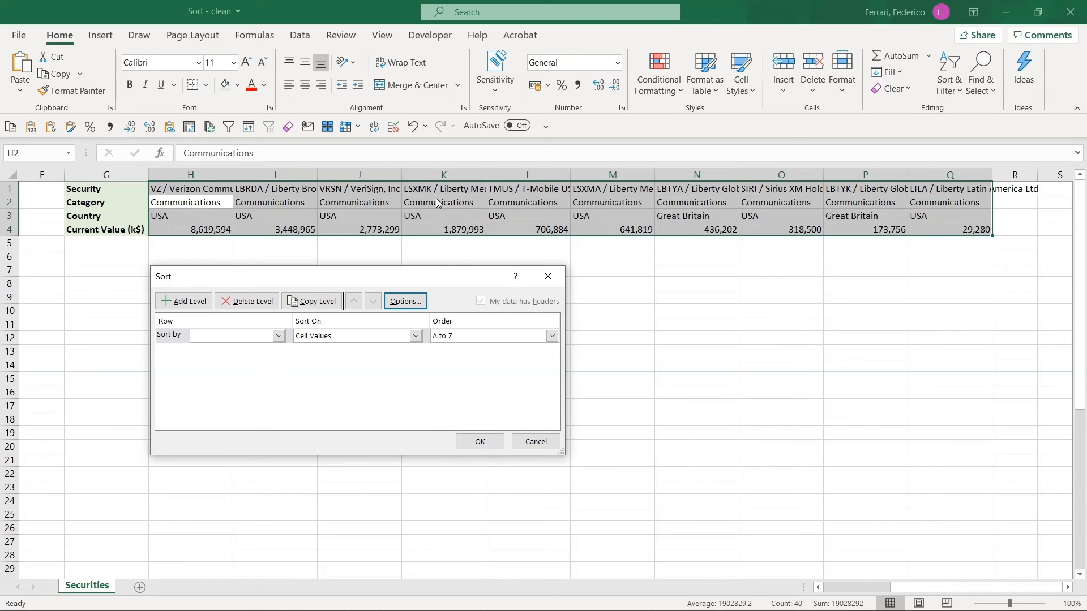
Step: Sort the transposed data by Row 4 on cell values, Smallest to Largest, and apply the sort
{"action": "left_click", "coordinate": [281, 337]}
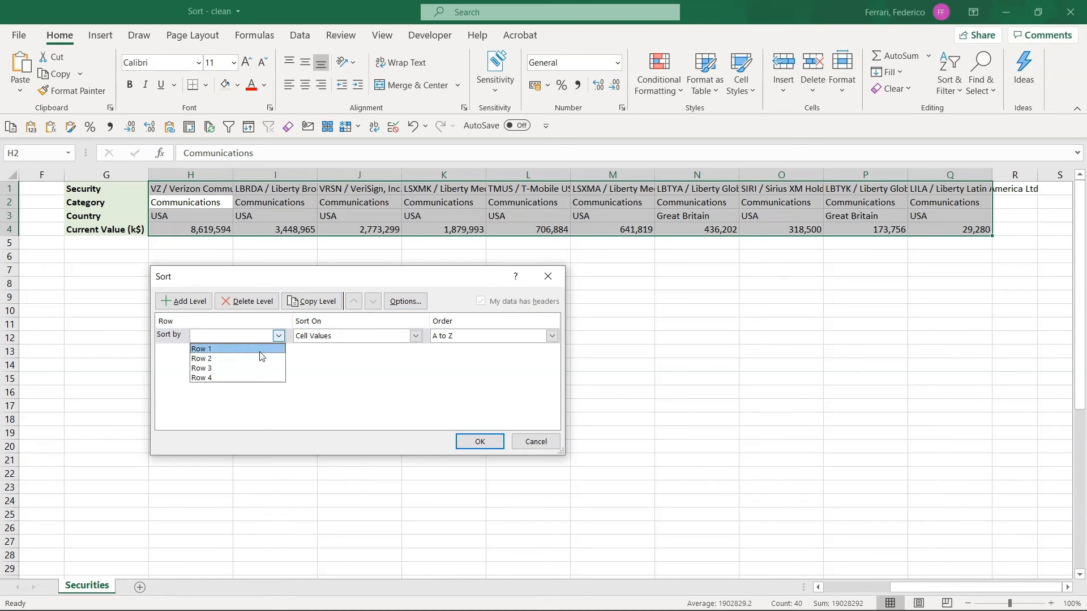
{"action": "left_click", "coordinate": [246, 378]}
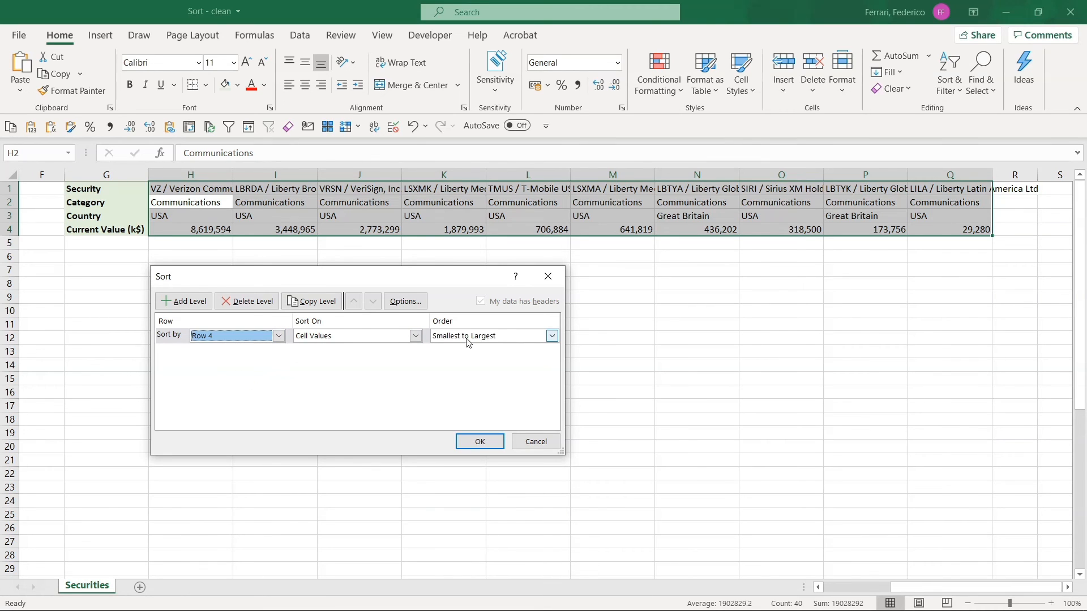
{"action": "left_click", "coordinate": [479, 441]}
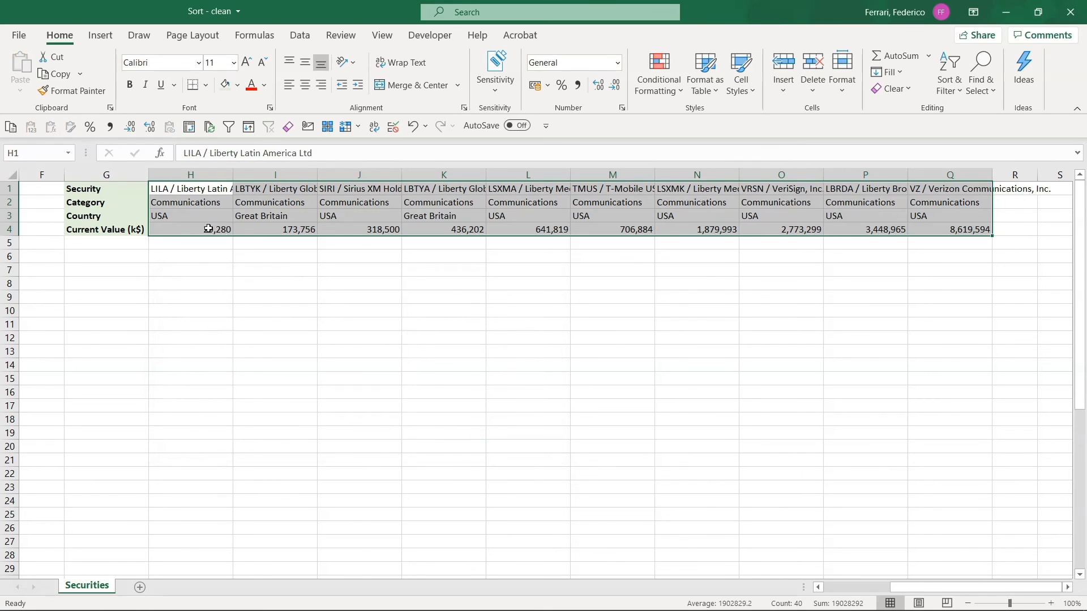